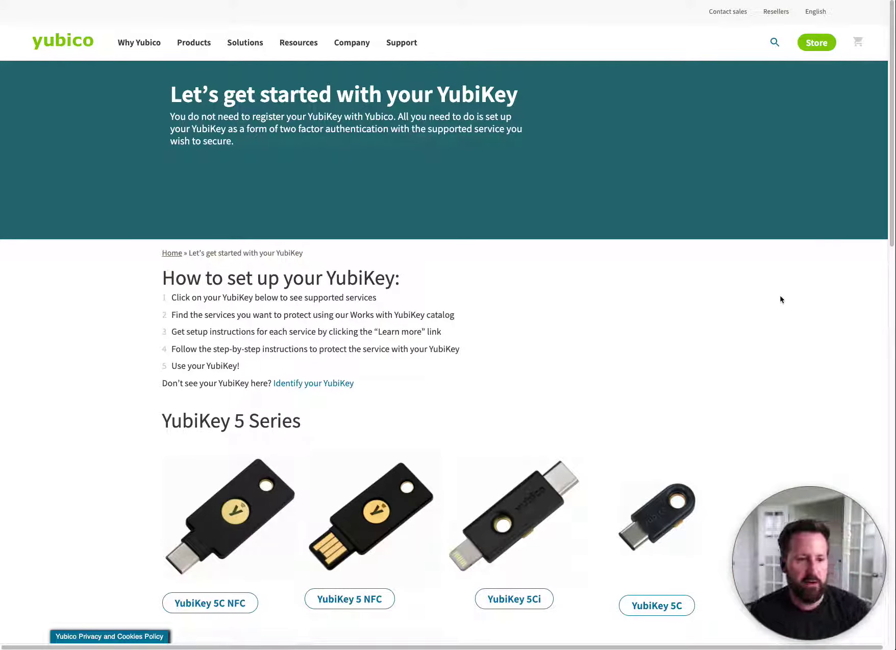
Pick the YubiKey 5C NFC model and open its Works with YubiKey services catalog.
left_click(236, 602)
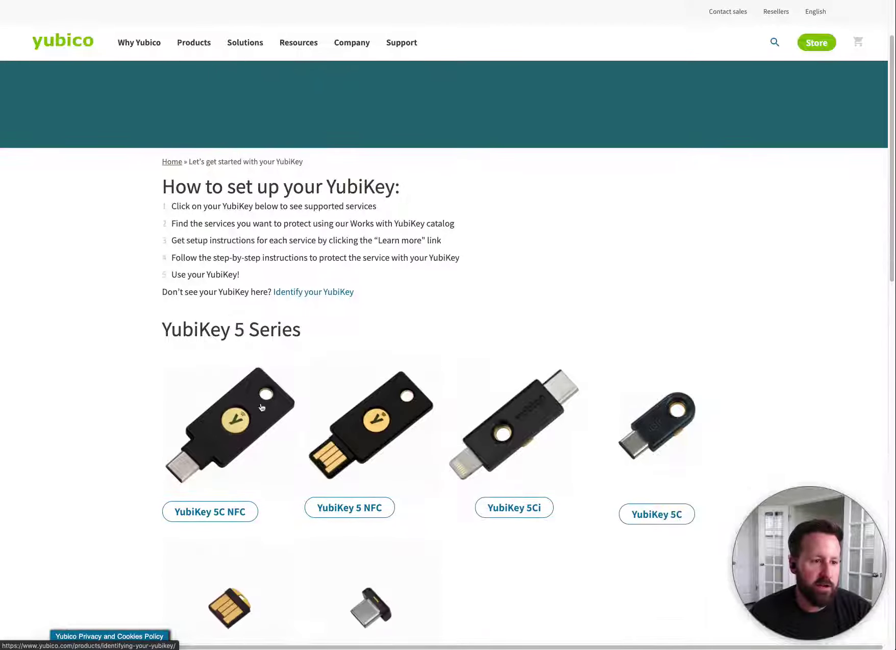
left_click(246, 514)
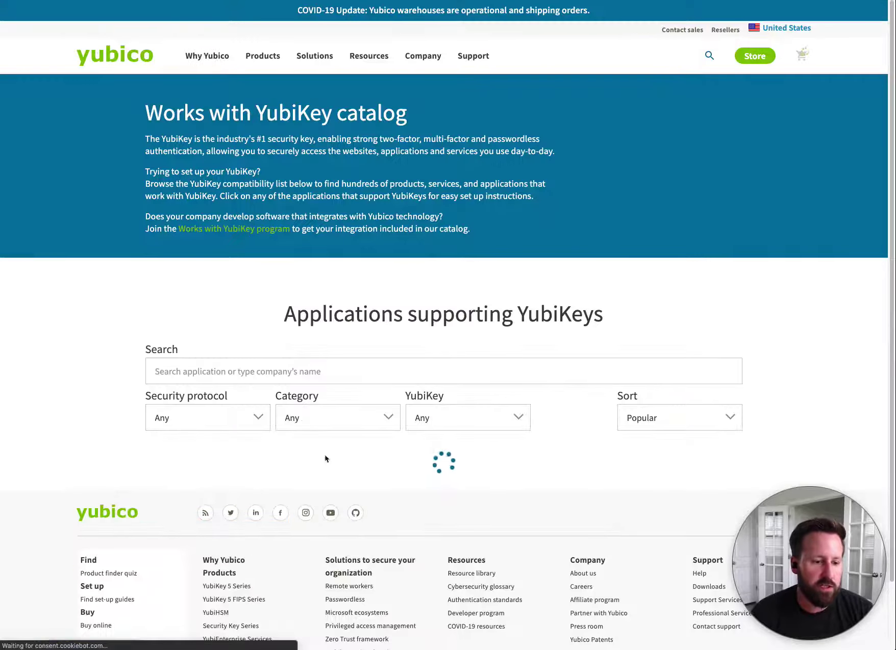
scroll(352, 410, "down", 1)
scroll(459, 357, "down", 3)
scroll(530, 458, "down", 4)
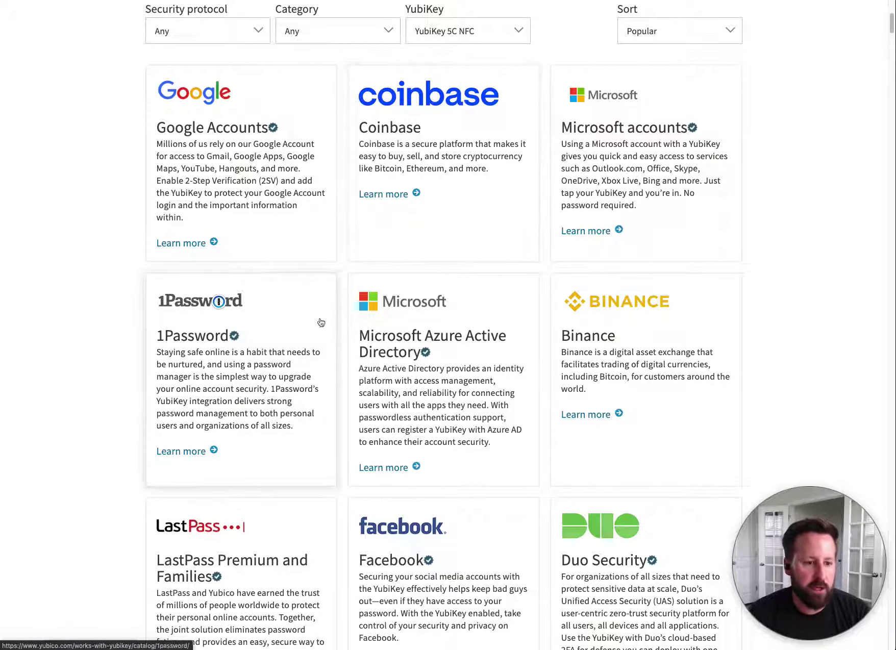
scroll(320, 320, "down", 2)
scroll(259, 358, "down", 2)
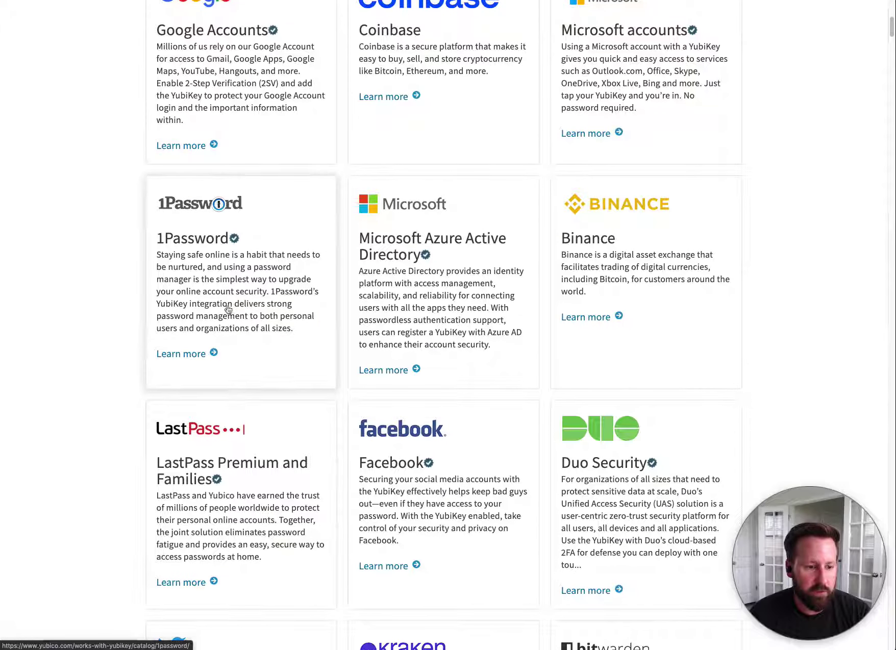
scroll(220, 561, "down", 8)
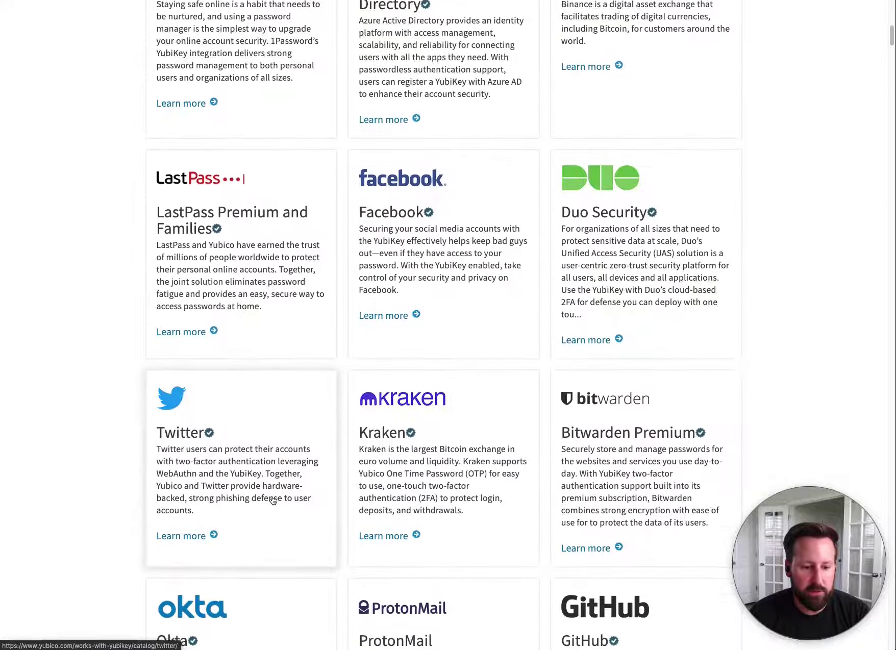
scroll(275, 498, "down", 10)
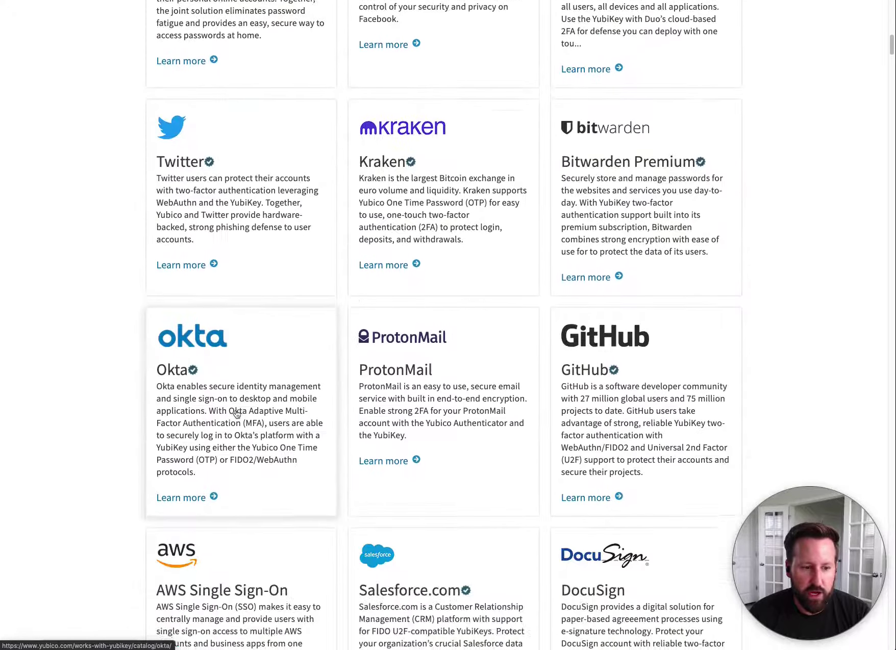
scroll(236, 413, "down", 2)
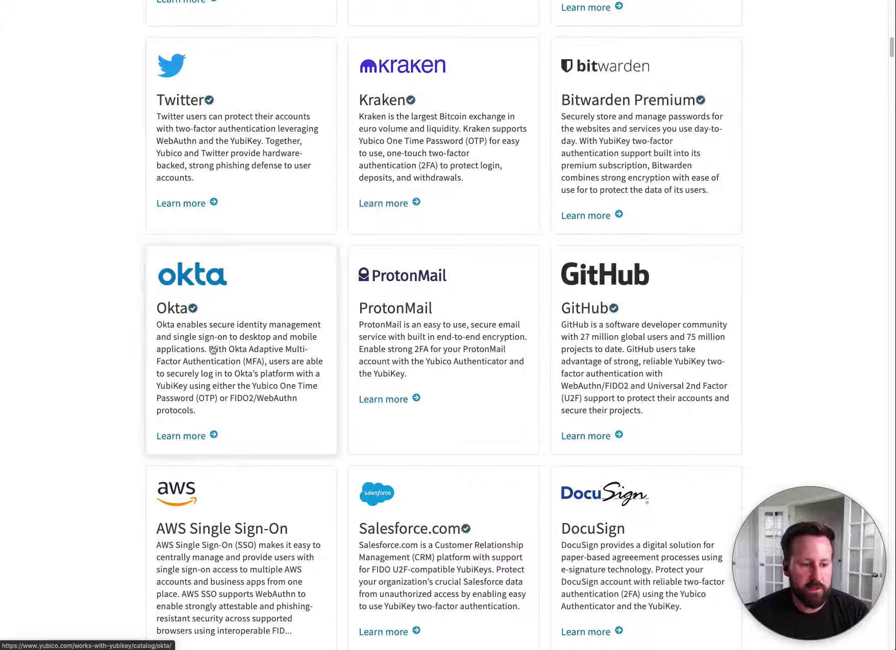
scroll(245, 350, "down", 15)
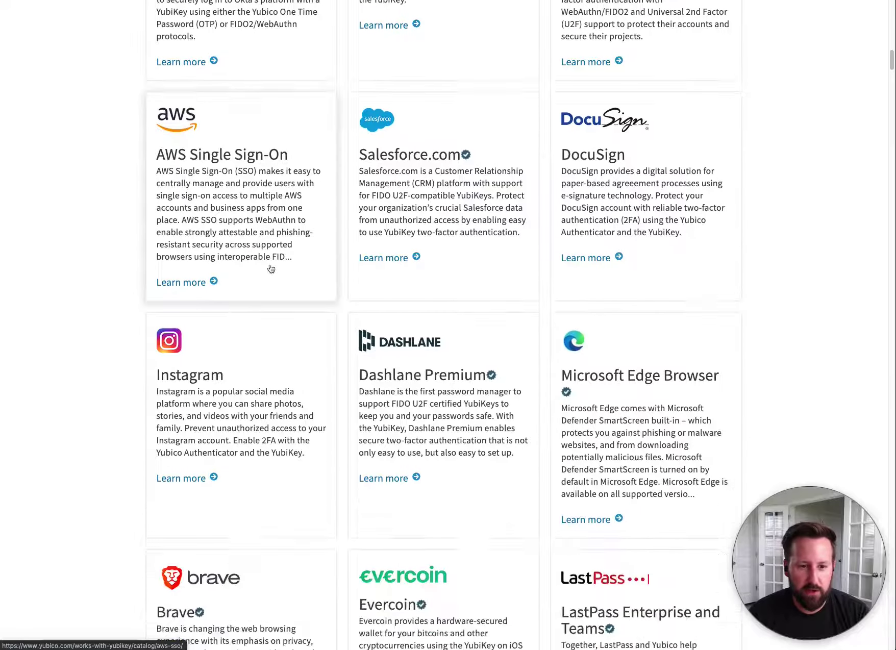
scroll(270, 268, "down", 7)
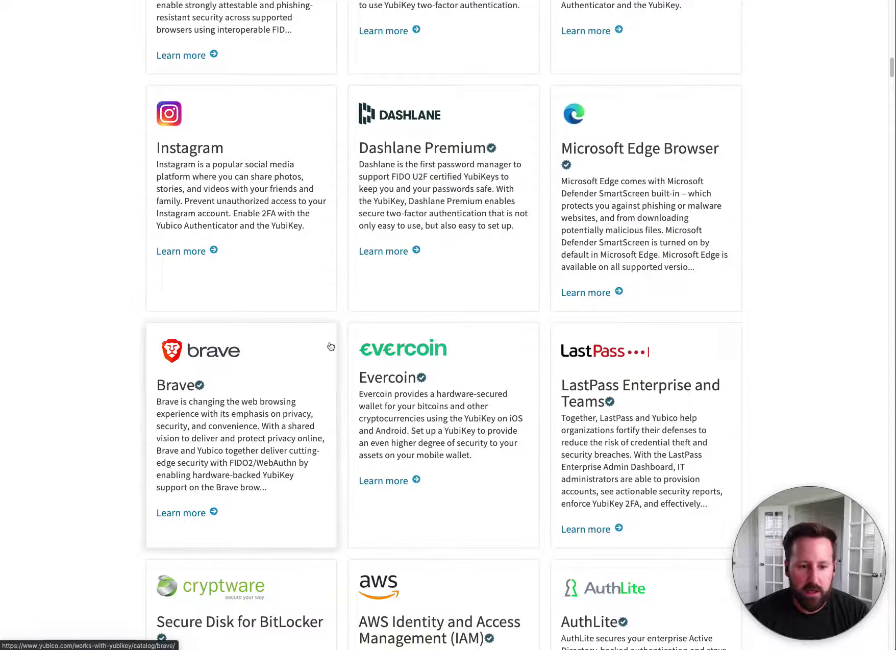
scroll(331, 347, "up", 20)
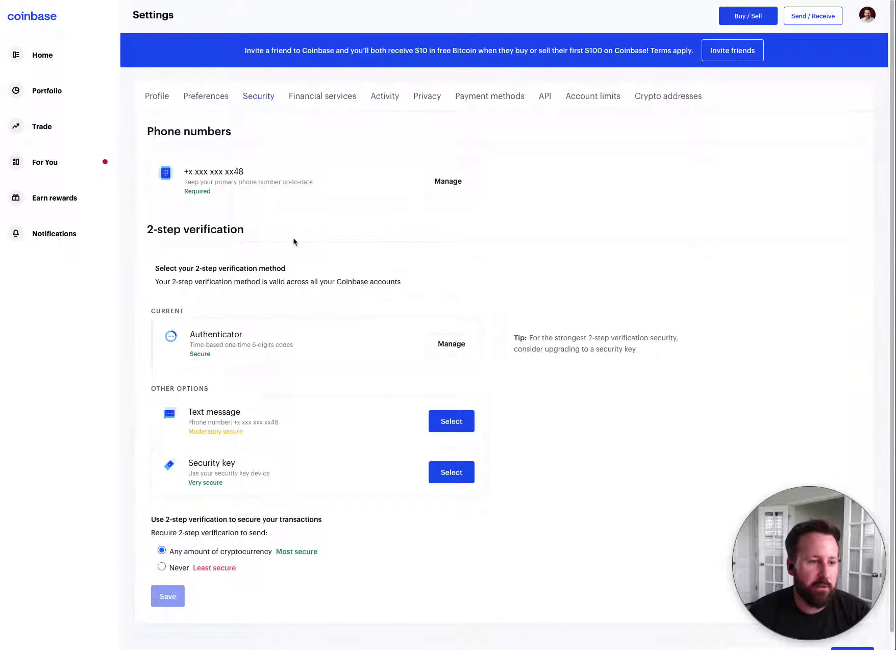
Review Coinbase's 2-step verification section: Authenticator is current, with Text message and Security key offered.
scroll(294, 240, "down", 1)
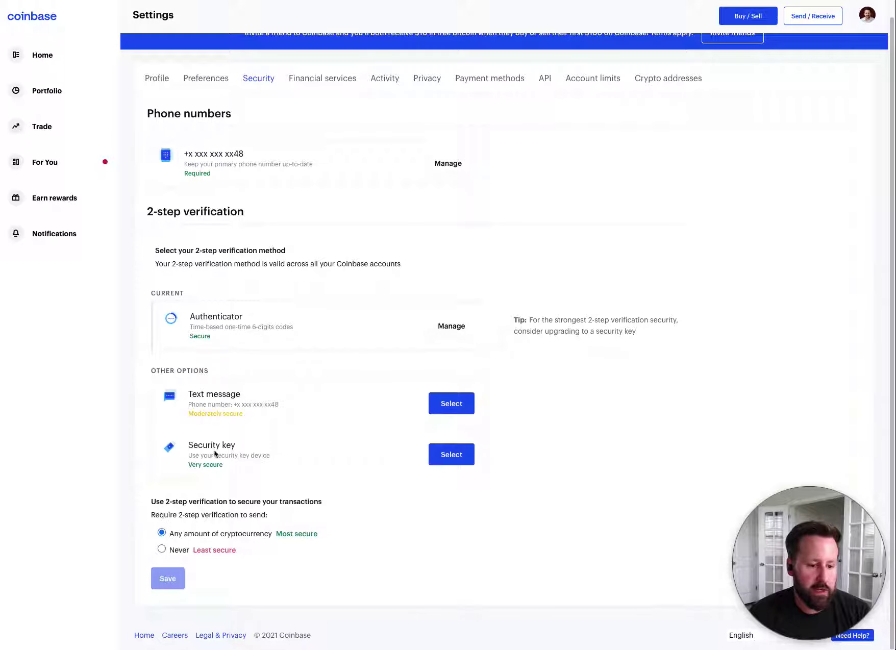
left_click(248, 446)
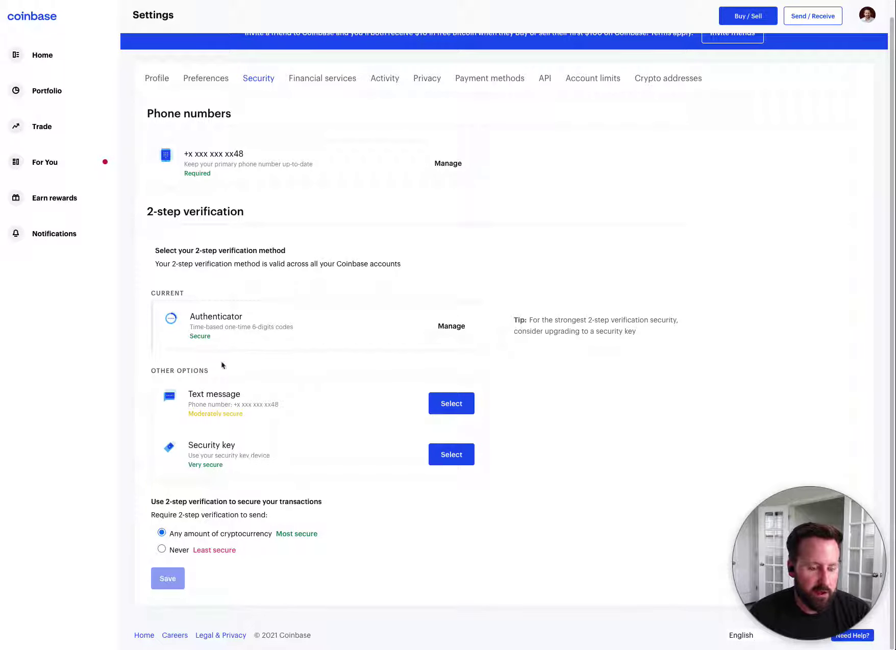
left_click_drag(193, 413, 260, 416)
left_click(252, 419)
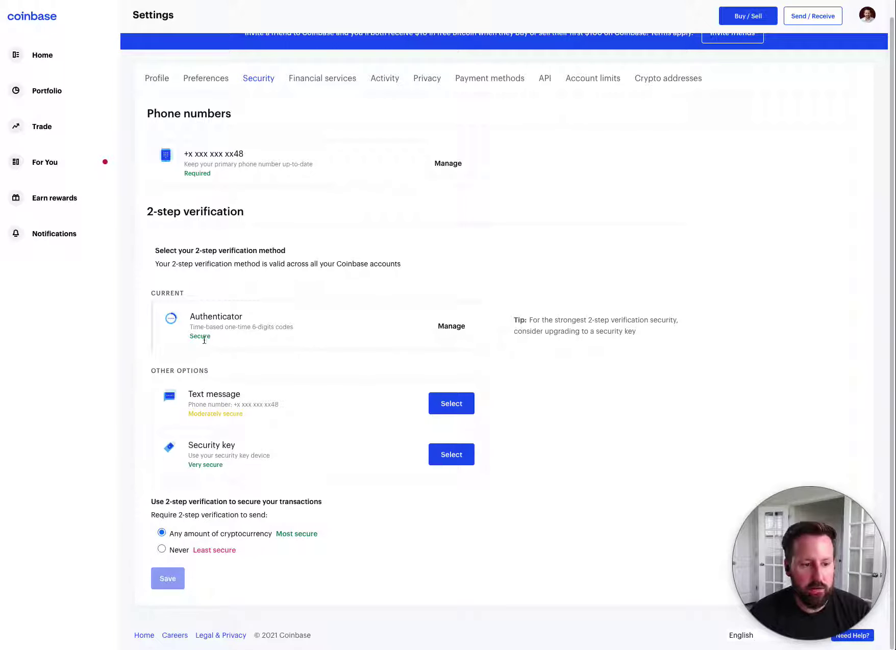
left_click(226, 462)
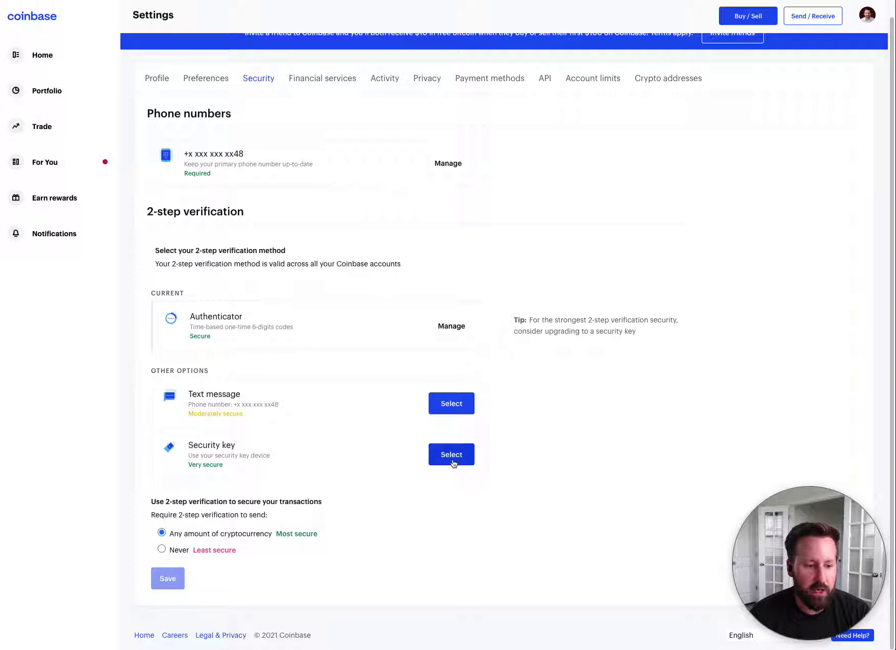
Select Security key as the 2-step method, accept its restrictions, and reach the verification code field.
left_click(453, 463)
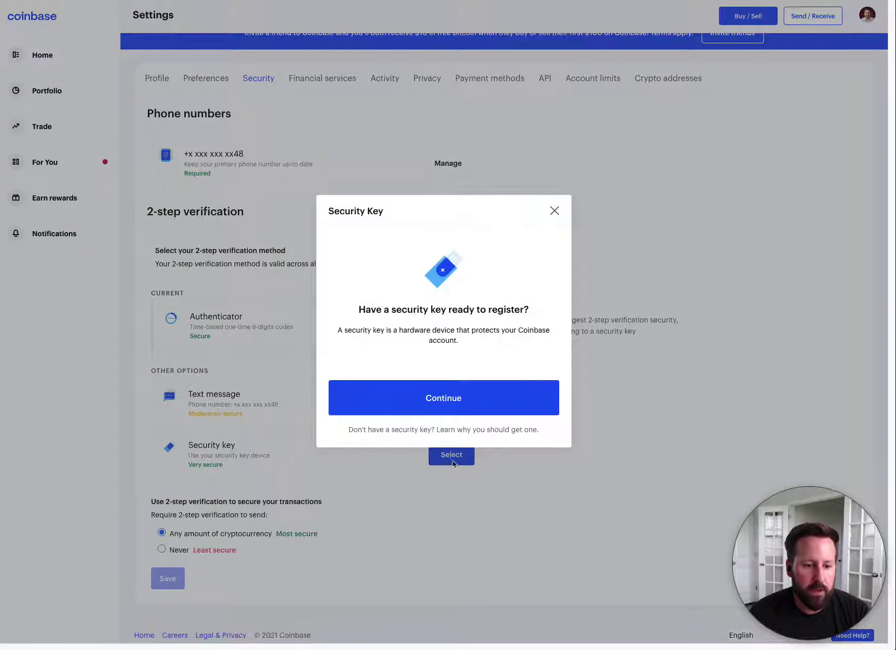
left_click(472, 403)
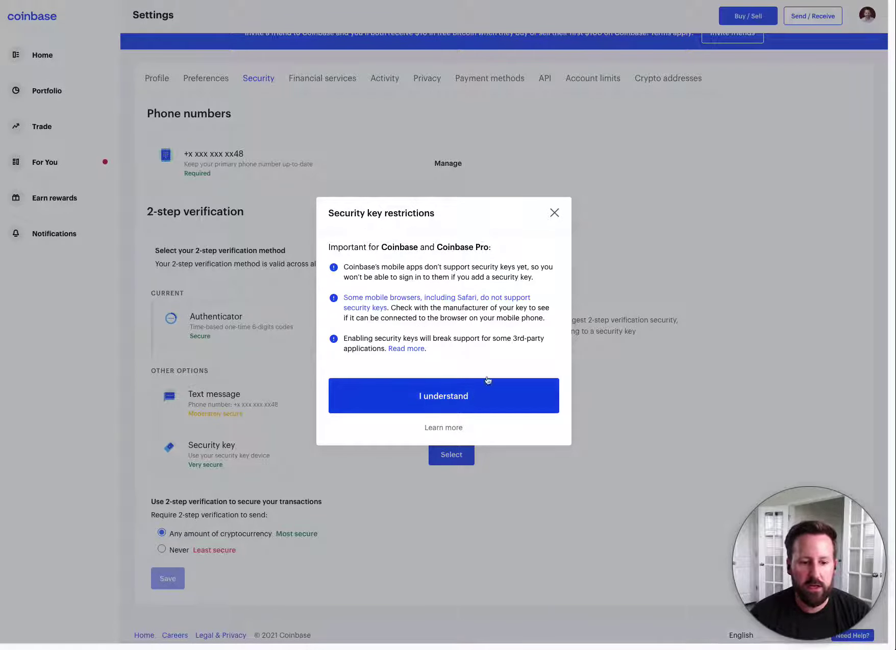
left_click(467, 392)
left_click(461, 341)
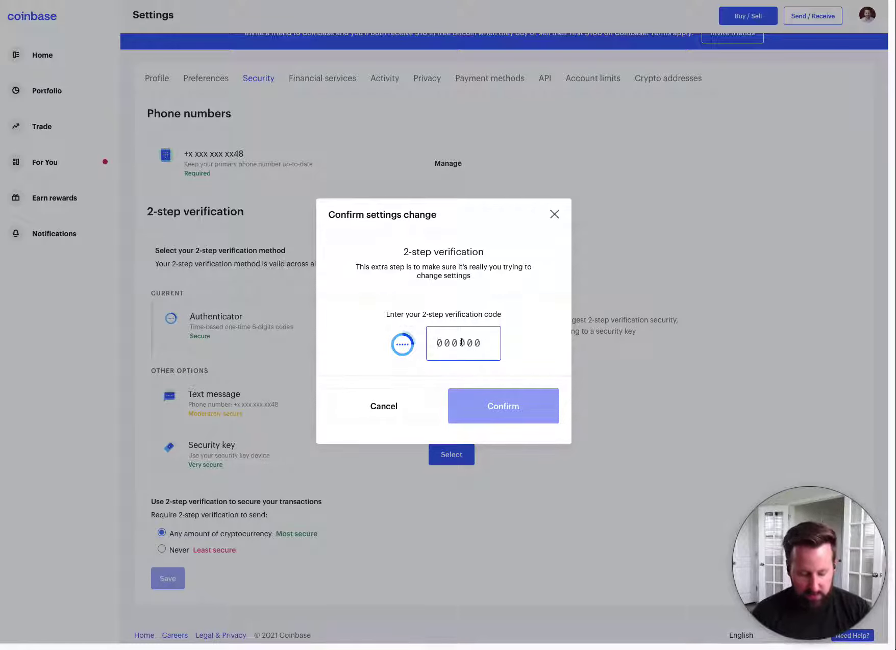
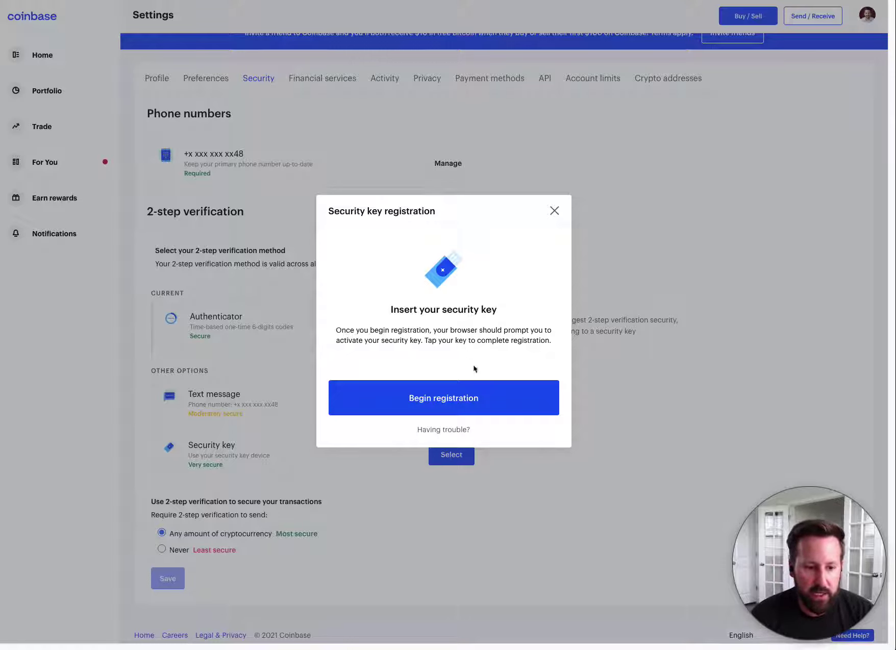
Enter the 2-step verification code and register the YubiKey so Security key becomes the current method.
left_click(479, 401)
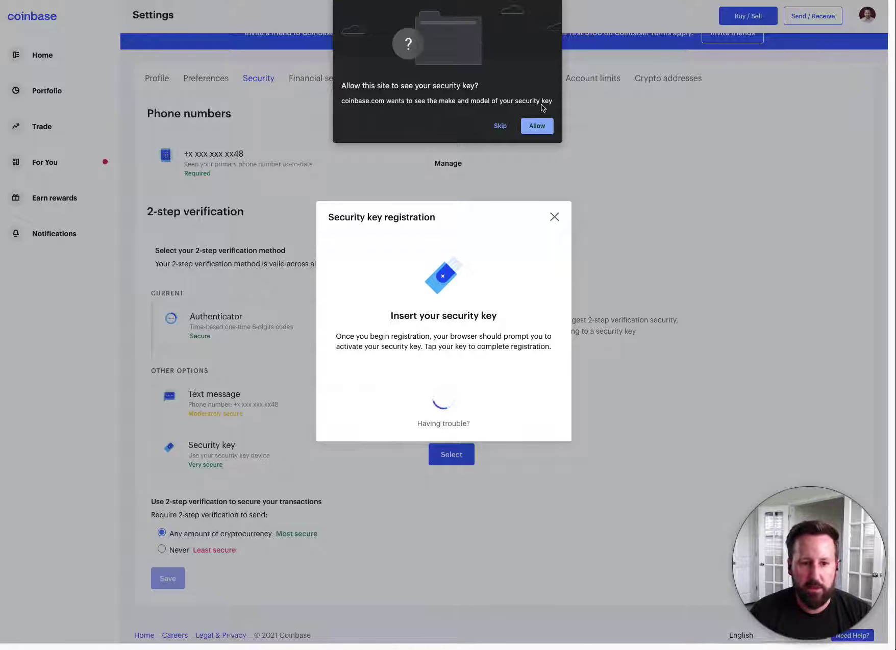
left_click(545, 126)
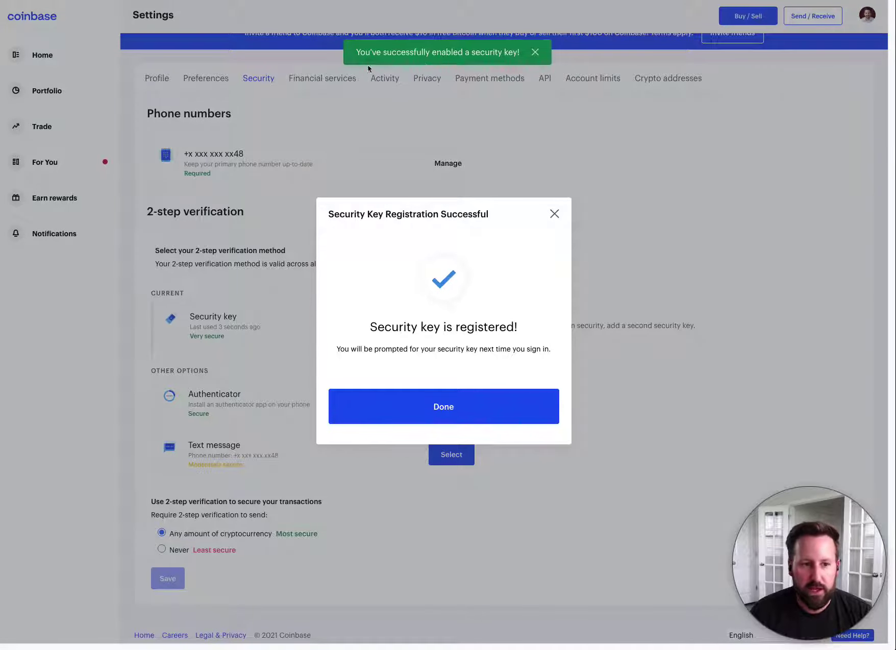
left_click(535, 55)
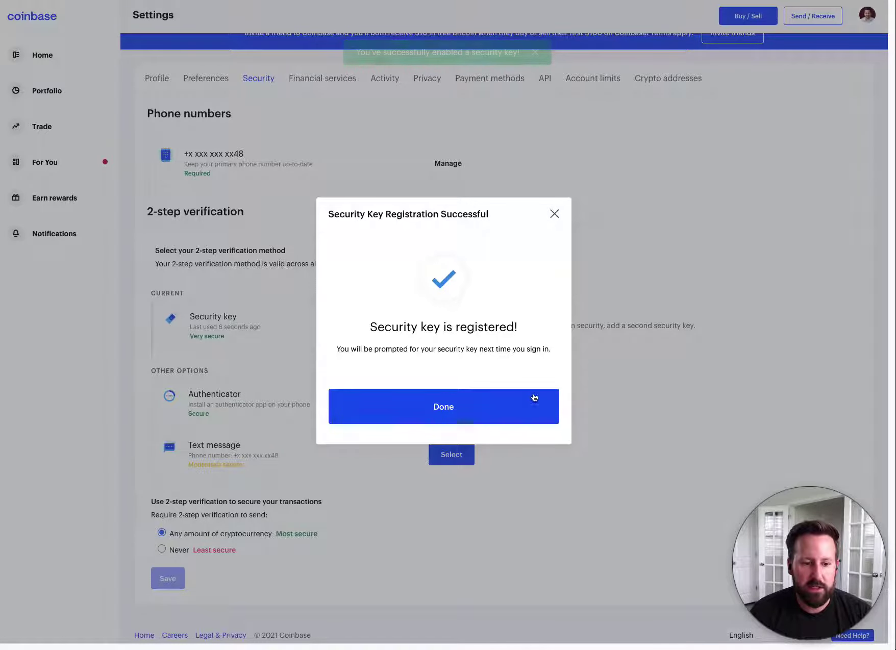
left_click(459, 416)
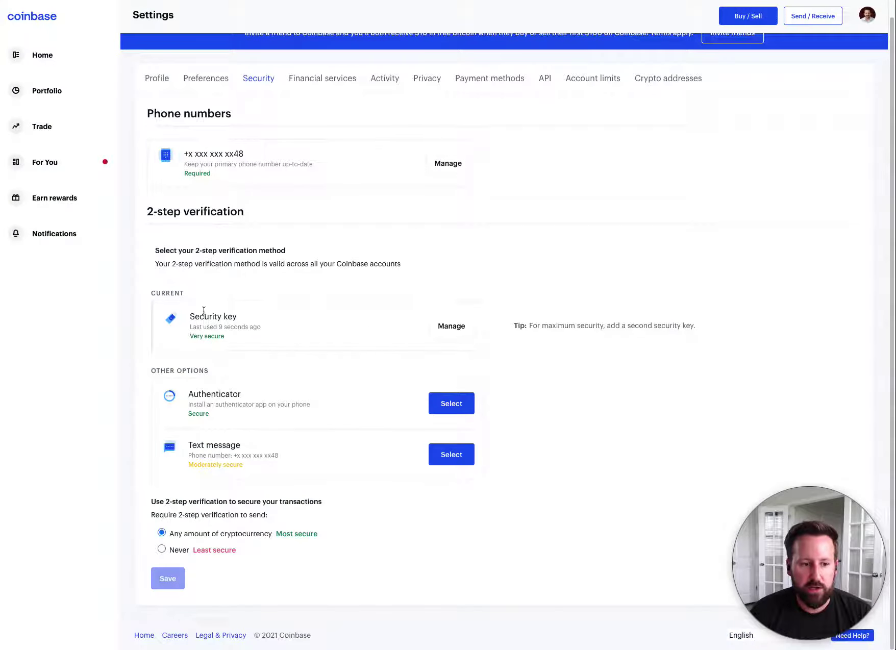
left_click(474, 327)
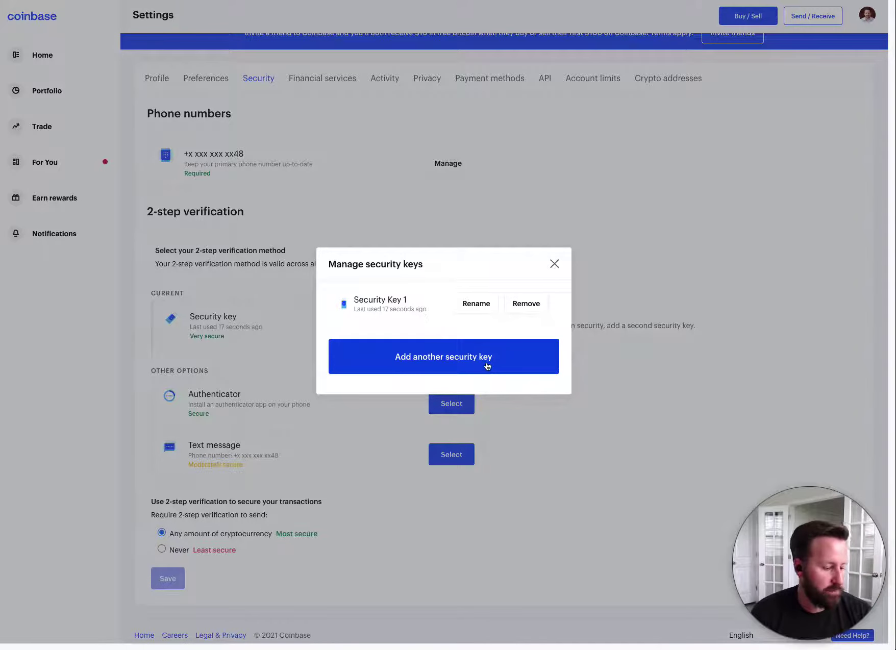
left_click(554, 264)
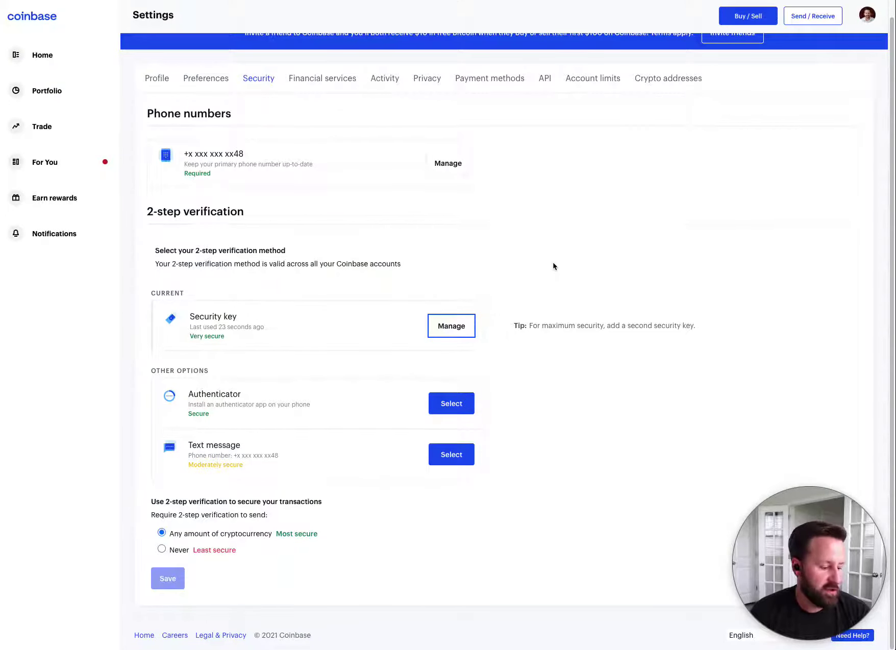
left_click(556, 267)
Scroll through the YubiKey 5C NFC application cards, then return to Google Accounts, Coinbase and Microsoft accounts at the top.
scroll(557, 265, "up", 1)
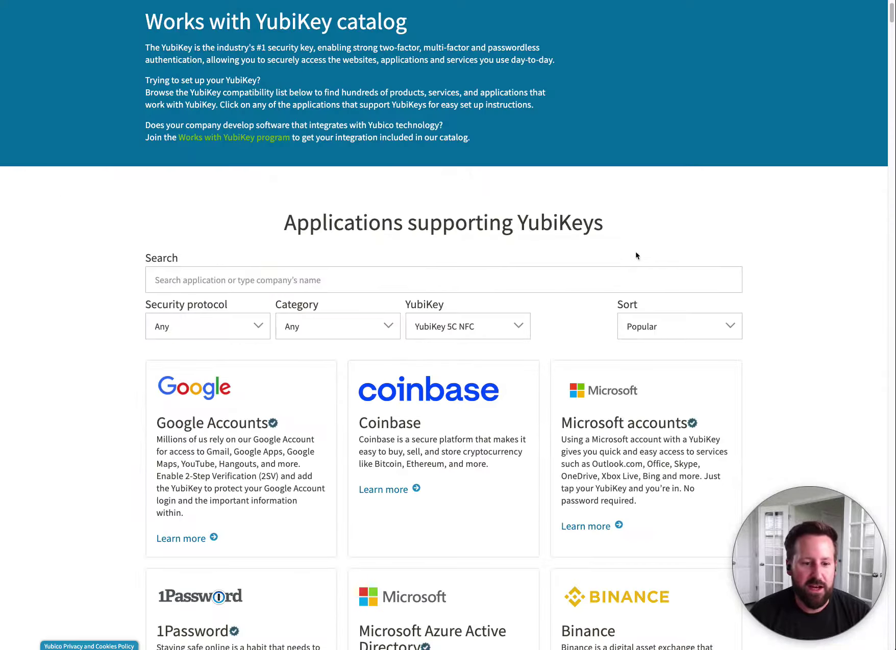
scroll(638, 245, "up", 2)
scroll(639, 244, "down", 2)
scroll(560, 347, "down", 6)
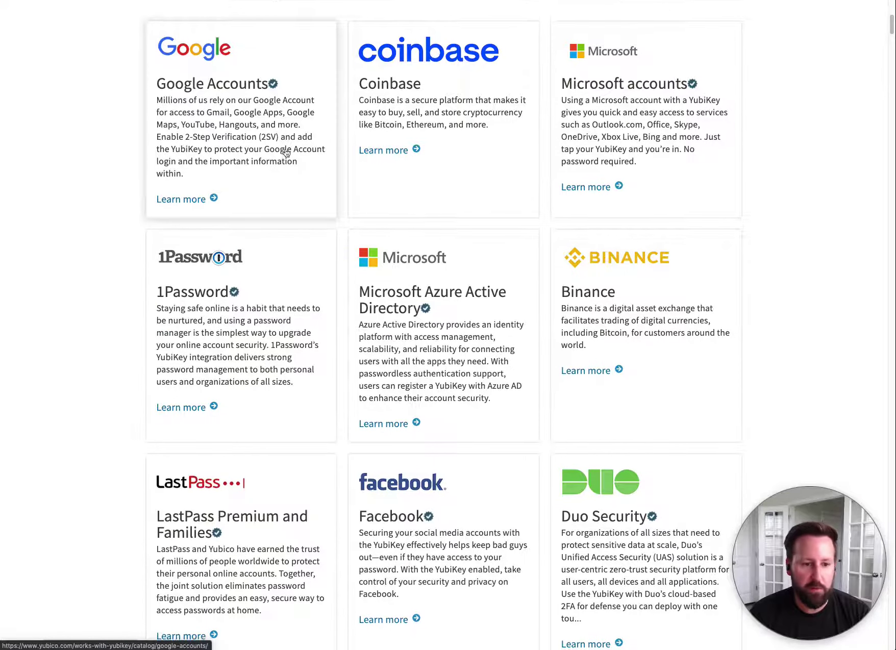
scroll(285, 164, "down", 7)
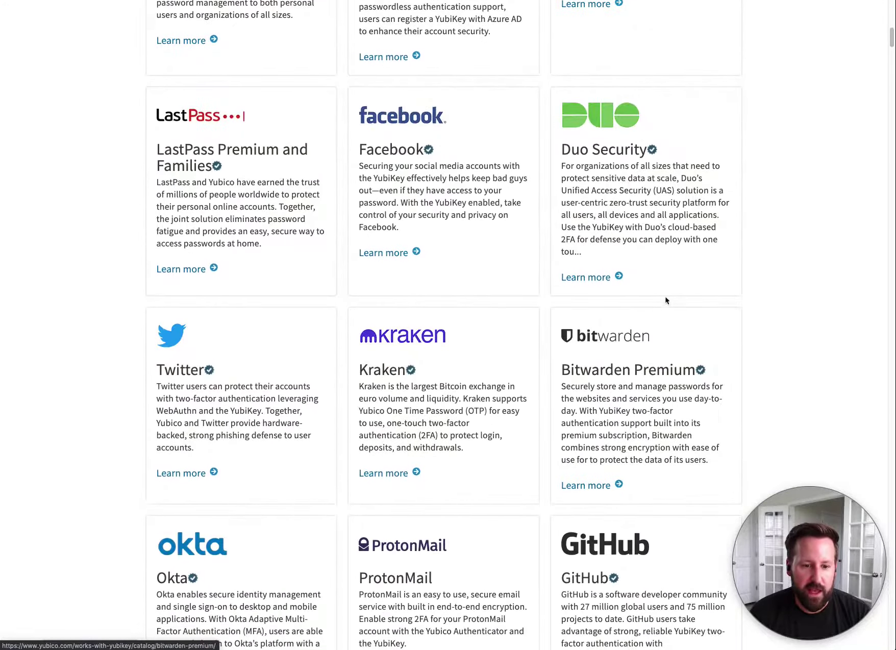
scroll(664, 295, "down", 5)
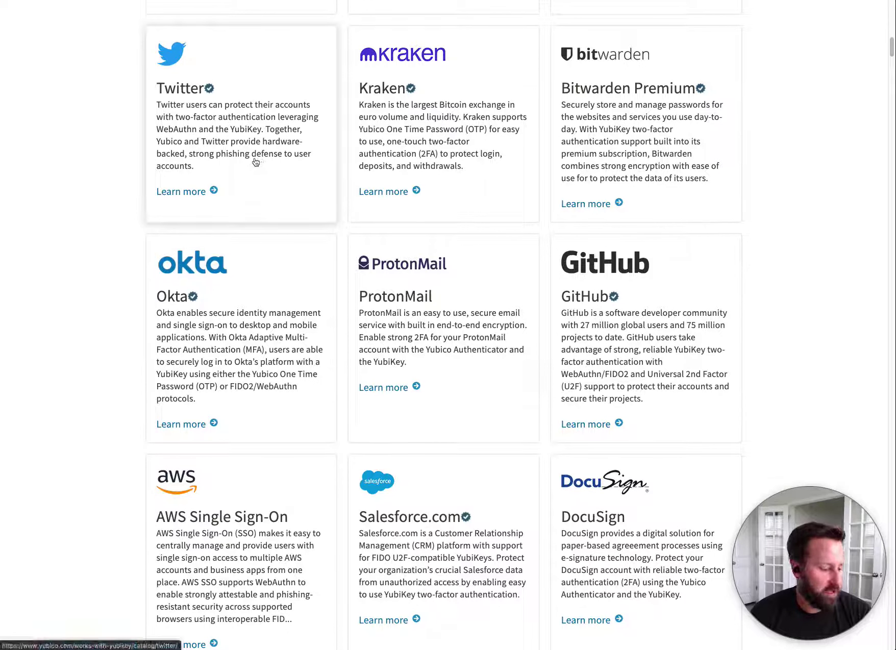
scroll(251, 163, "down", 4)
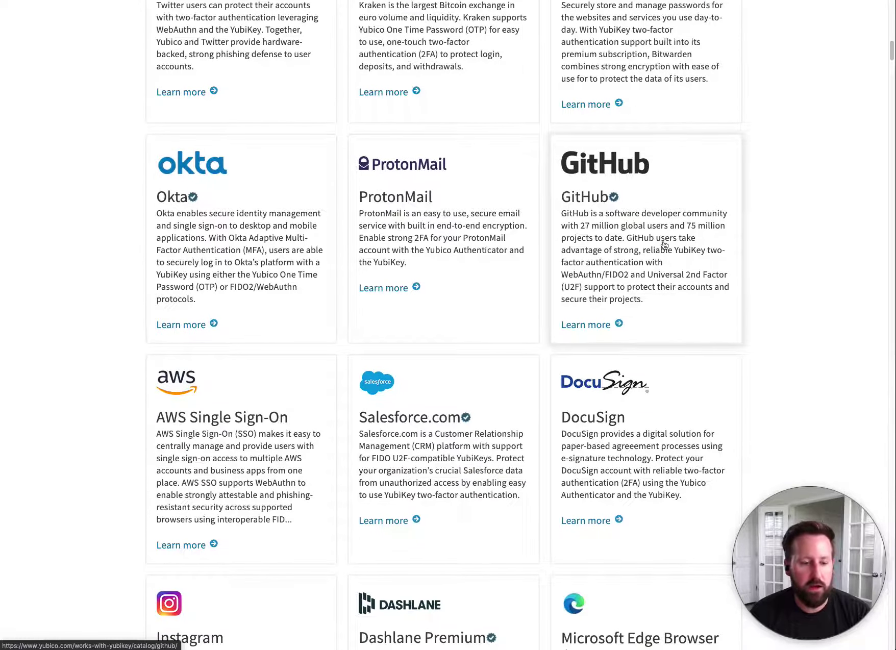
scroll(664, 245, "down", 20)
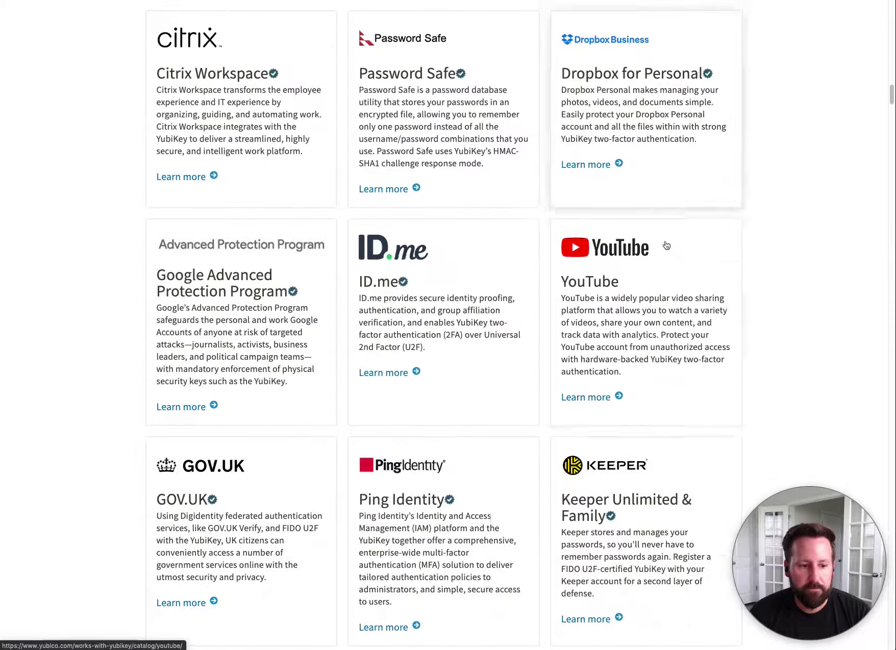
scroll(666, 245, "down", 8)
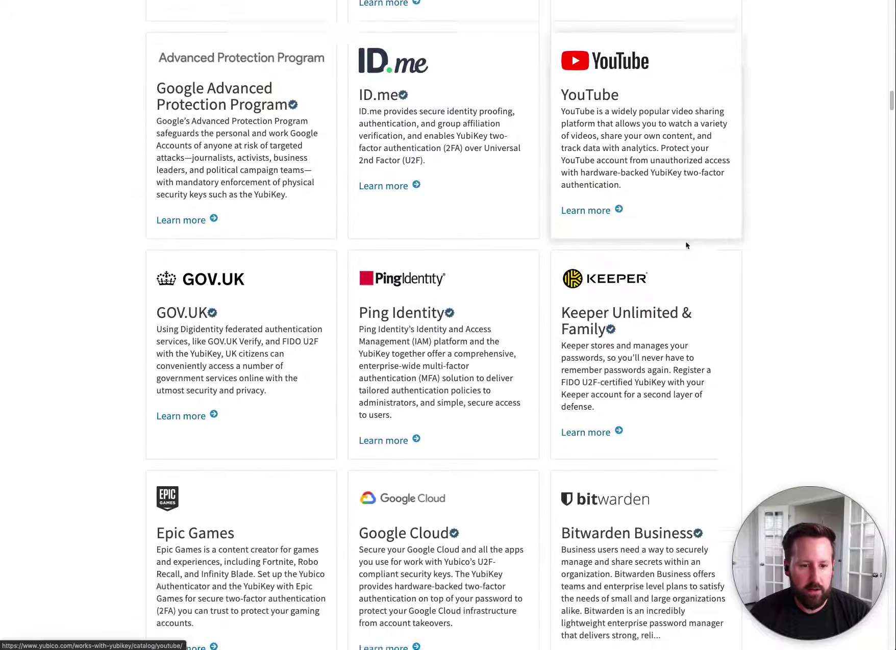
scroll(687, 246, "down", 15)
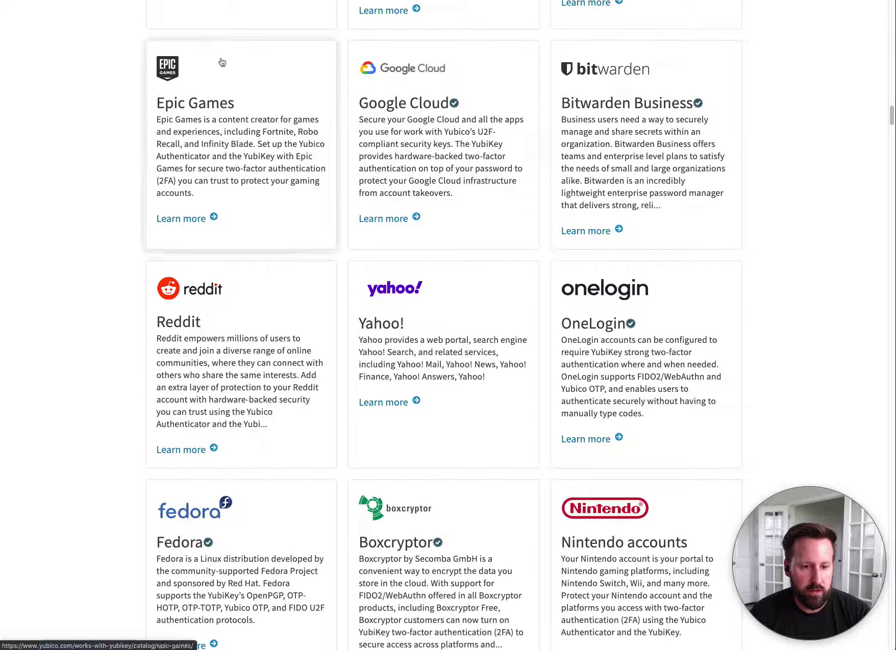
scroll(412, 208, "down", 1)
scroll(412, 208, "down", 20)
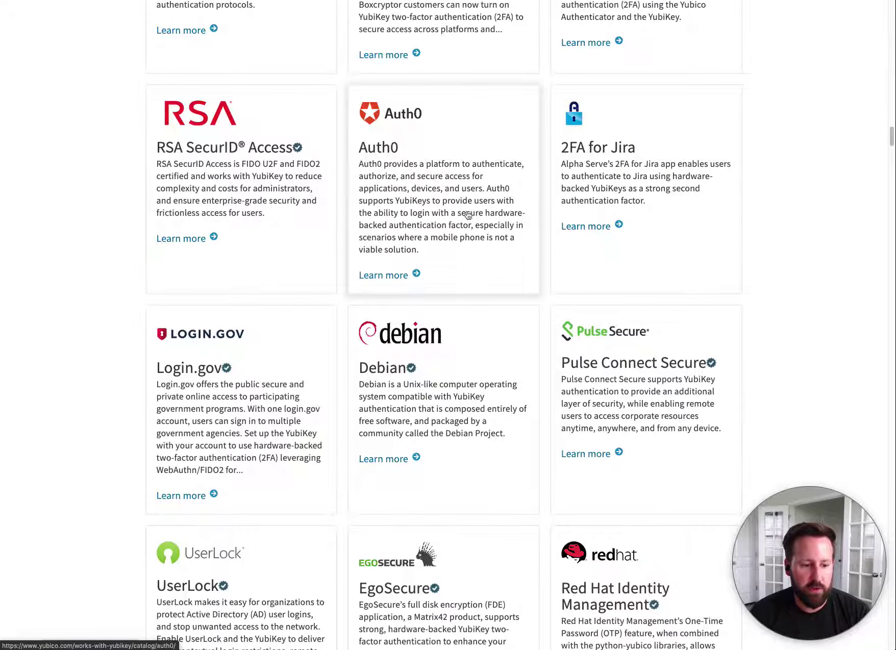
scroll(464, 212, "down", 5)
scroll(499, 178, "up", 5)
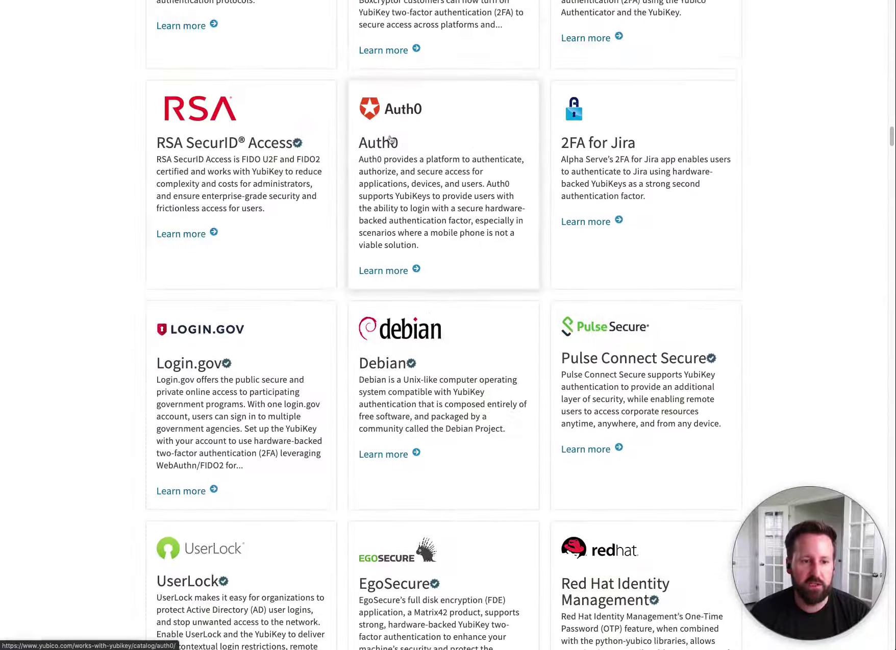
scroll(439, 176, "down", 15)
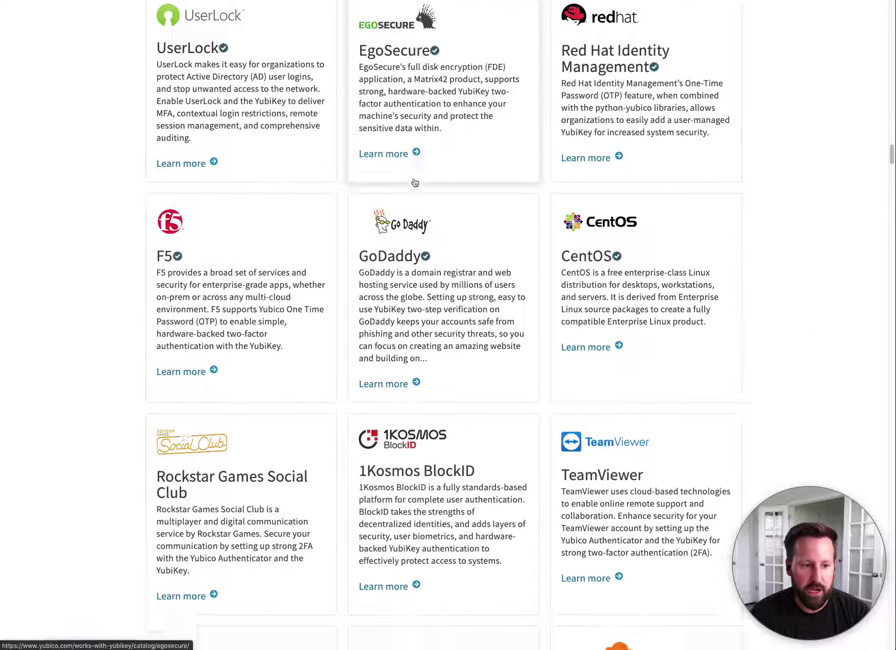
scroll(407, 201, "down", 7)
scroll(414, 246, "down", 5)
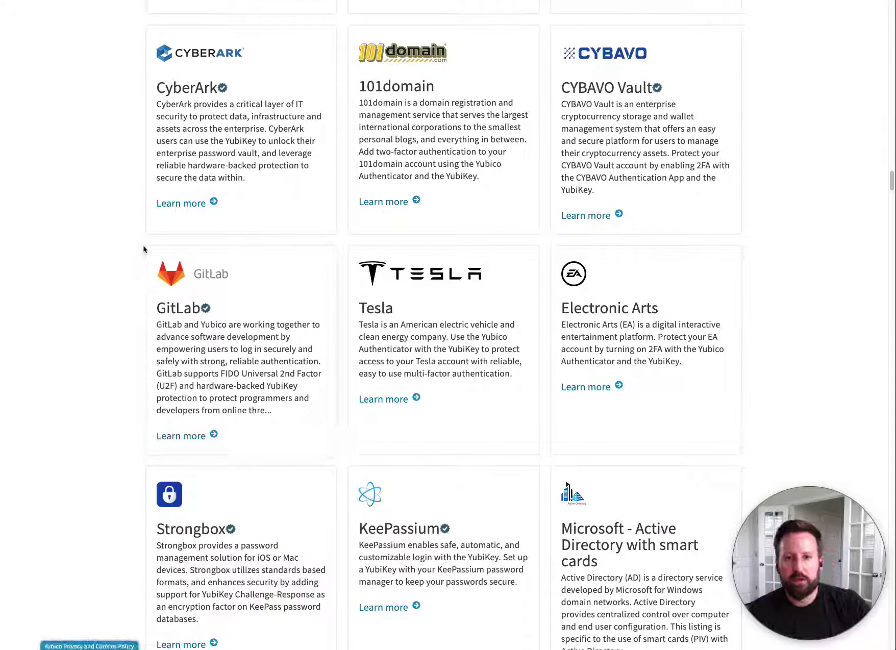
scroll(129, 238, "down", 10)
scroll(138, 246, "up", 15)
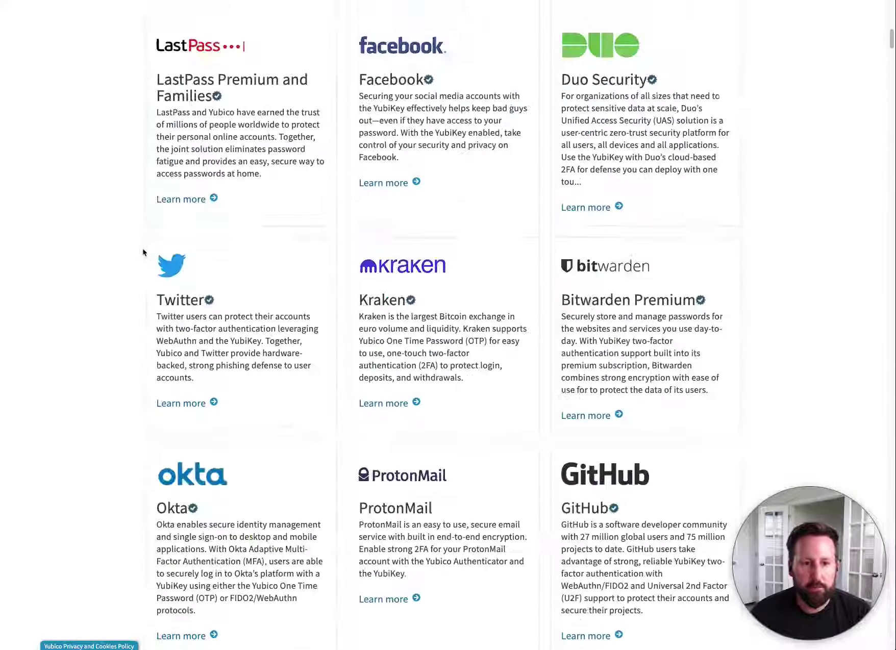
scroll(453, 209, "up", 7)
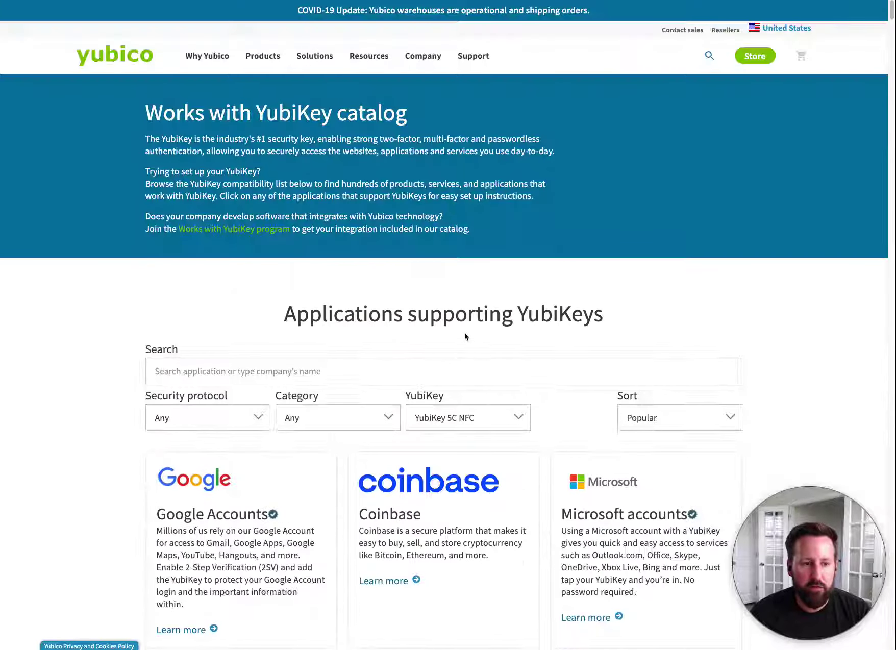